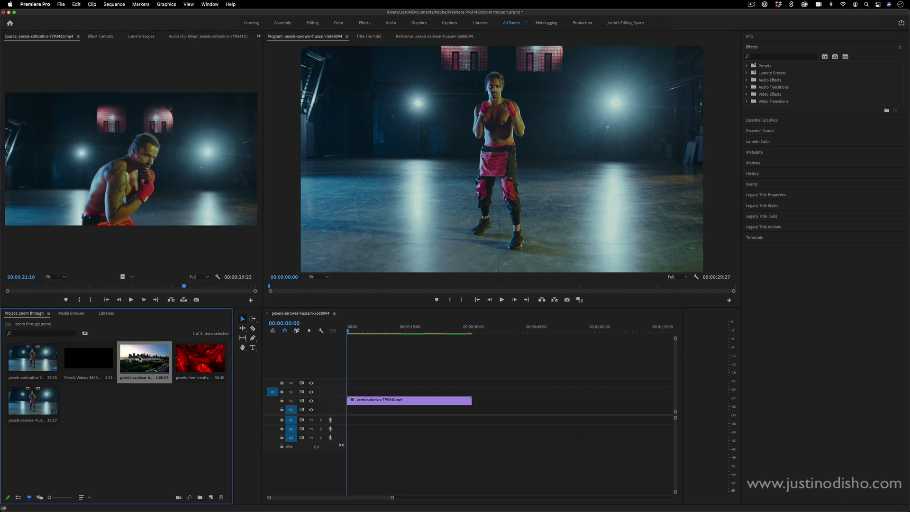
# Step: Preview the skyline, explosion, red fluid and boxer clips from the project in the source monitor
pyautogui.doubleClick(139, 360)
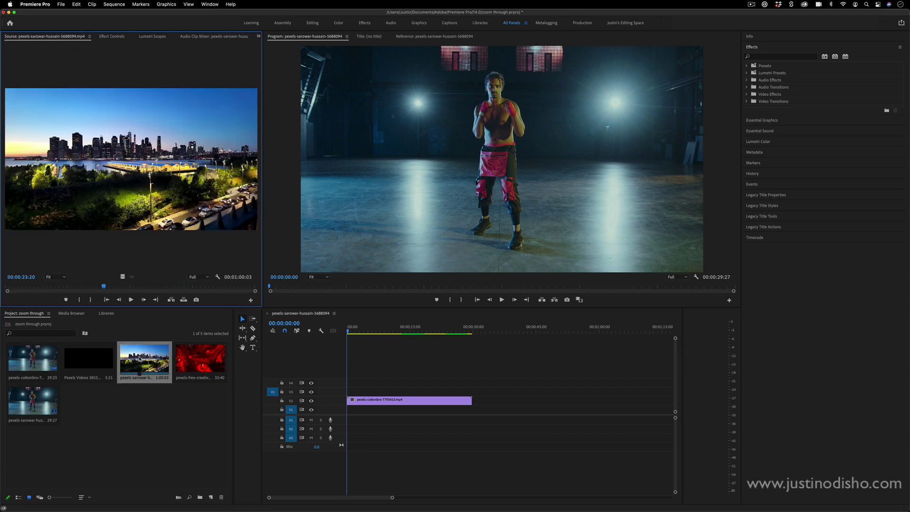
pyautogui.doubleClick(88, 360)
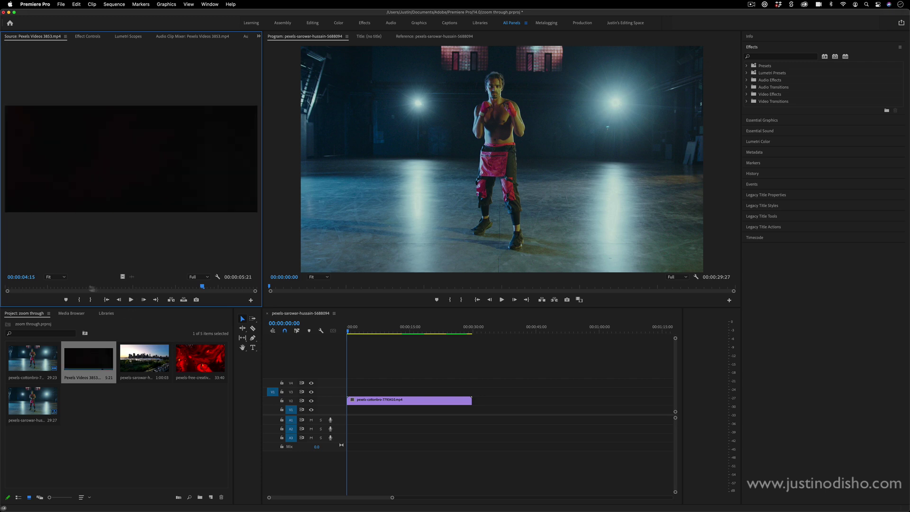
pyautogui.moveTo(10, 287); pyautogui.dragTo(49, 290)
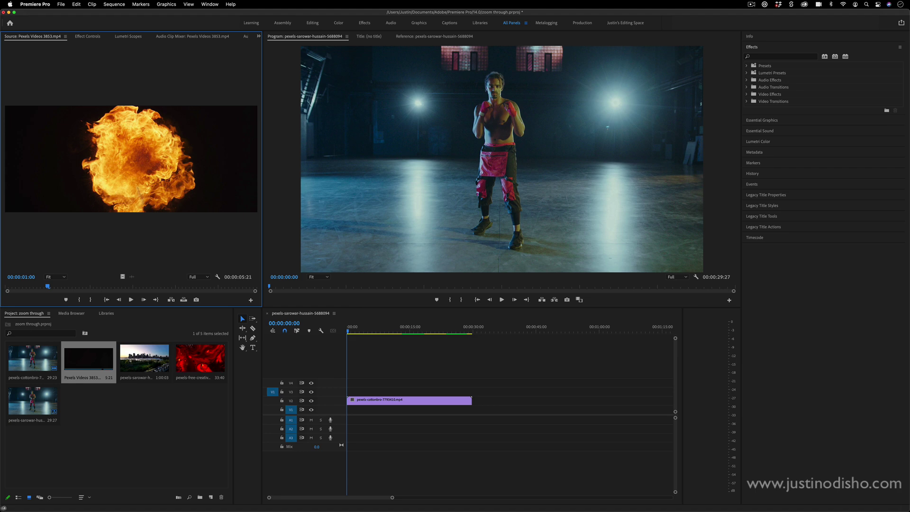
pyautogui.doubleClick(199, 359)
pyautogui.moveTo(140, 286); pyautogui.dragTo(35, 288)
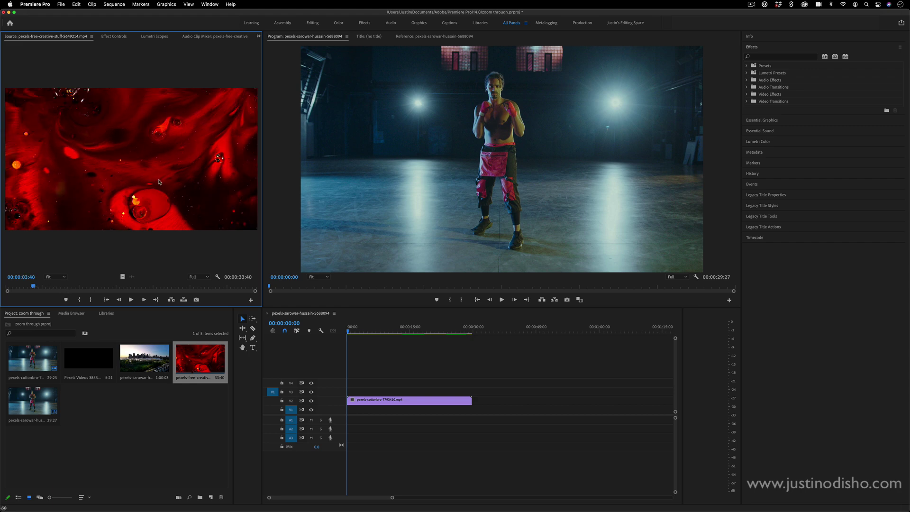
pyautogui.doubleClick(88, 363)
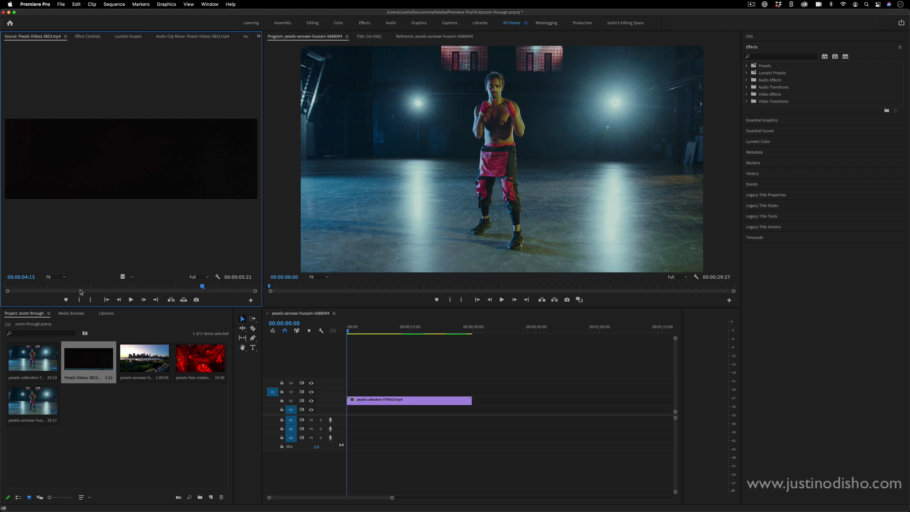
pyautogui.moveTo(48, 287); pyautogui.dragTo(72, 286)
pyautogui.doubleClick(38, 361)
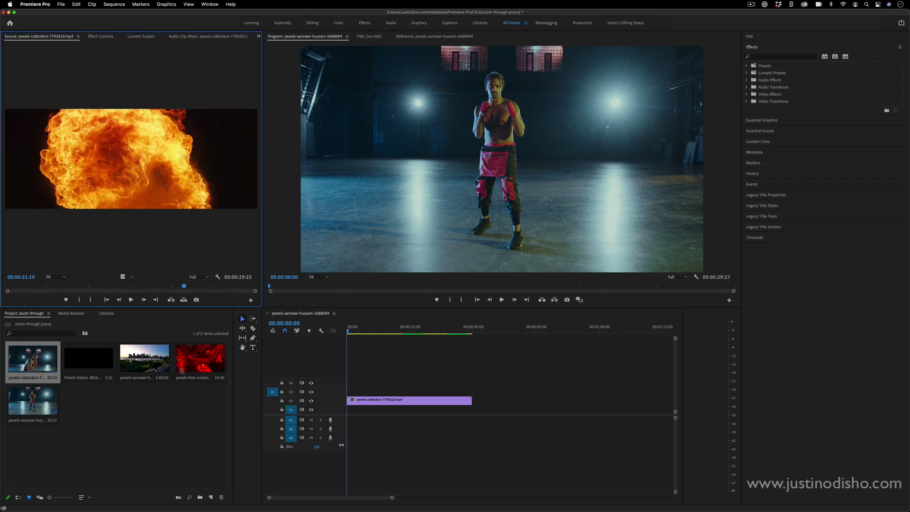
# Step: Add the skyline clip directly after the boxer clip on V2 and place the explosion clip on V4 above the cut
pyautogui.click(379, 375)
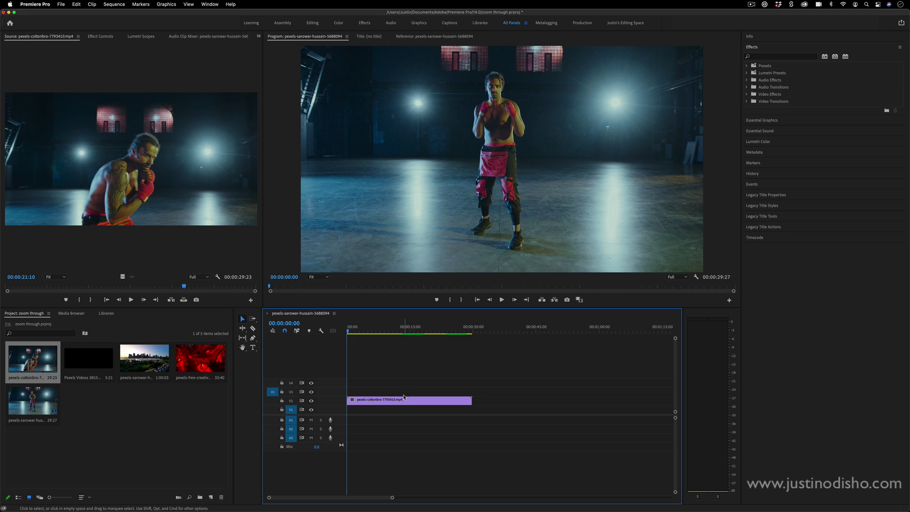
pyautogui.moveTo(144, 359); pyautogui.dragTo(473, 404)
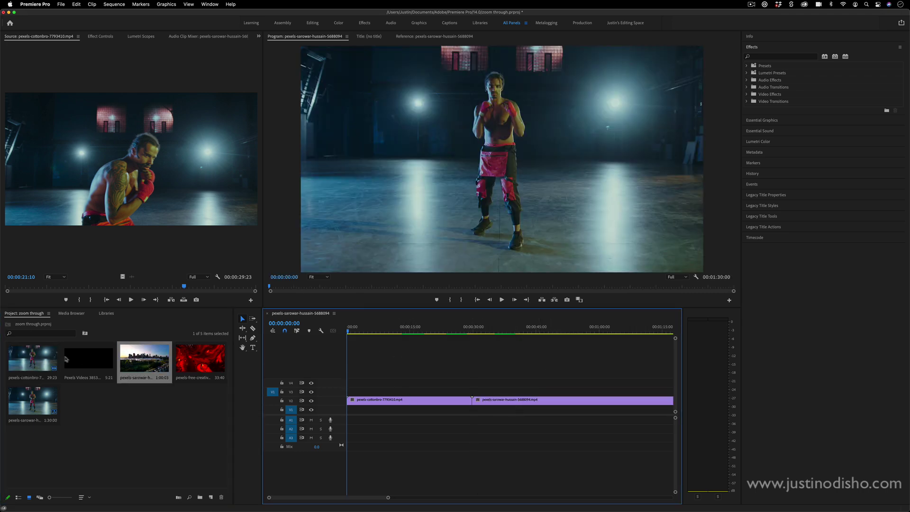
pyautogui.moveTo(83, 361); pyautogui.dragTo(462, 384)
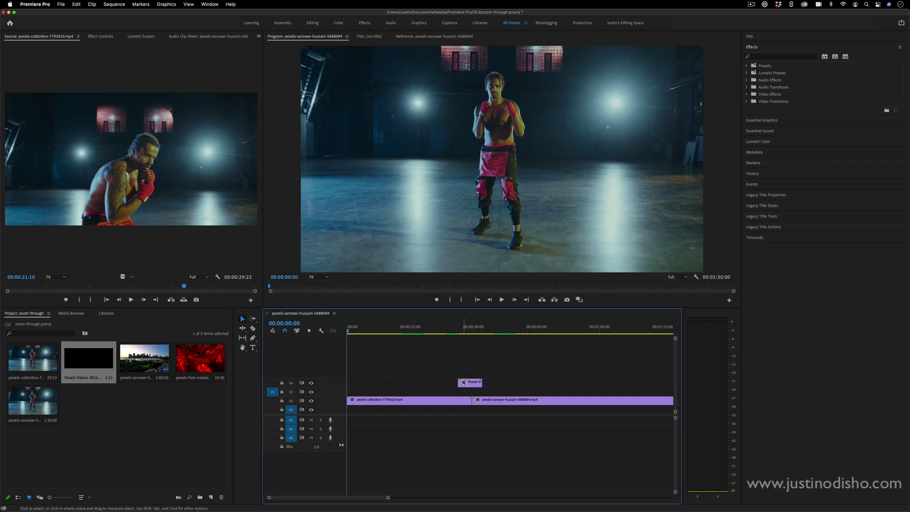
# Step: Move the explosion clip aside and shift the skyline clip onto V3, overlapping the boxer clip's end from 00:00:28:16
pyautogui.click(383, 403)
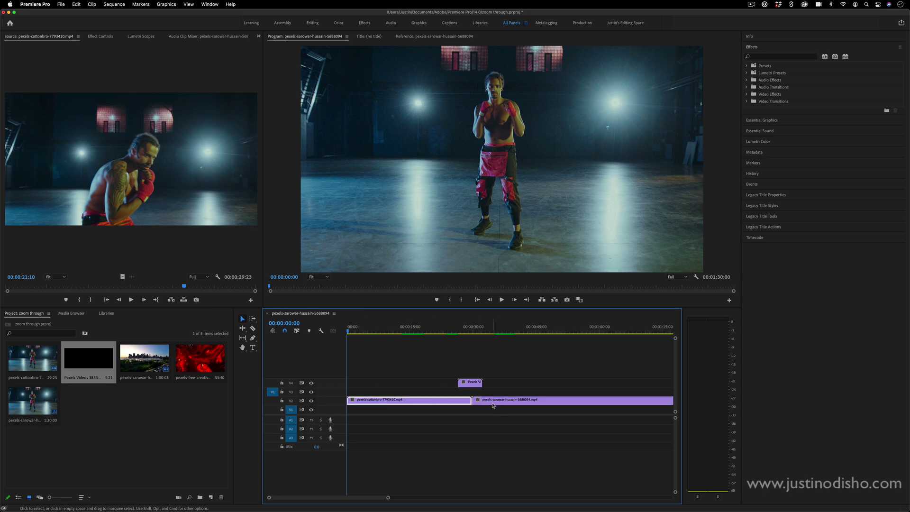
pyautogui.moveTo(477, 402)
pyautogui.mouseDown()
pyautogui.moveTo(477, 393)
pyautogui.moveTo(466, 396)
pyautogui.moveTo(476, 394)
pyautogui.mouseUp()
pyautogui.moveTo(388, 497); pyautogui.dragTo(368, 498)
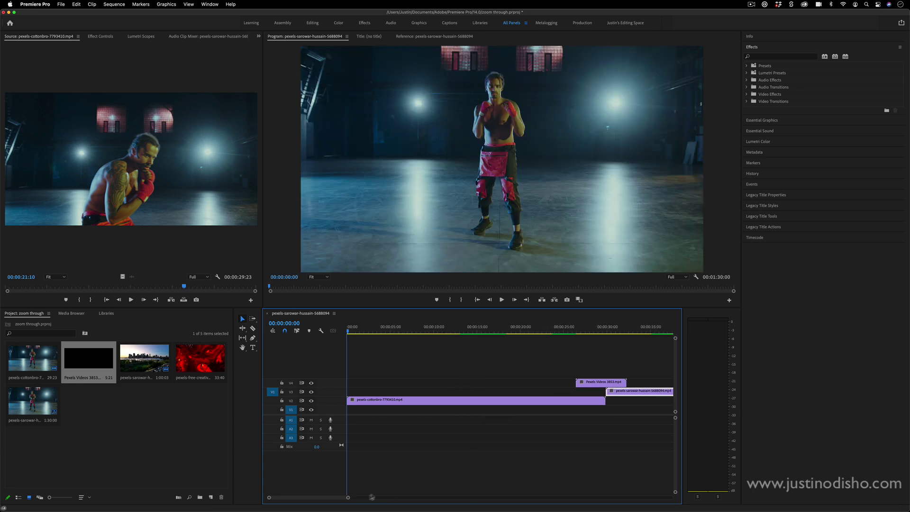
pyautogui.moveTo(598, 381); pyautogui.dragTo(637, 382)
pyautogui.moveTo(589, 328); pyautogui.dragTo(595, 328)
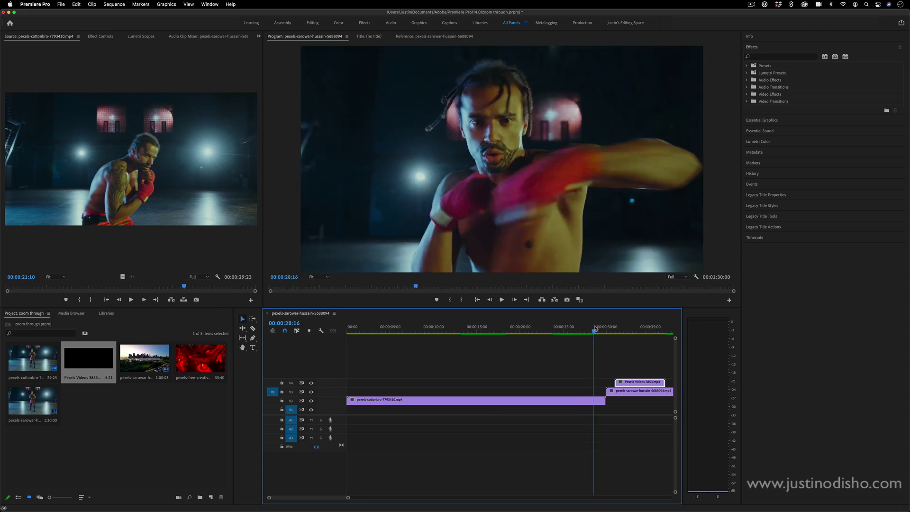
pyautogui.scroll(-3, 631, 420)
pyautogui.moveTo(564, 396); pyautogui.dragTo(551, 396)
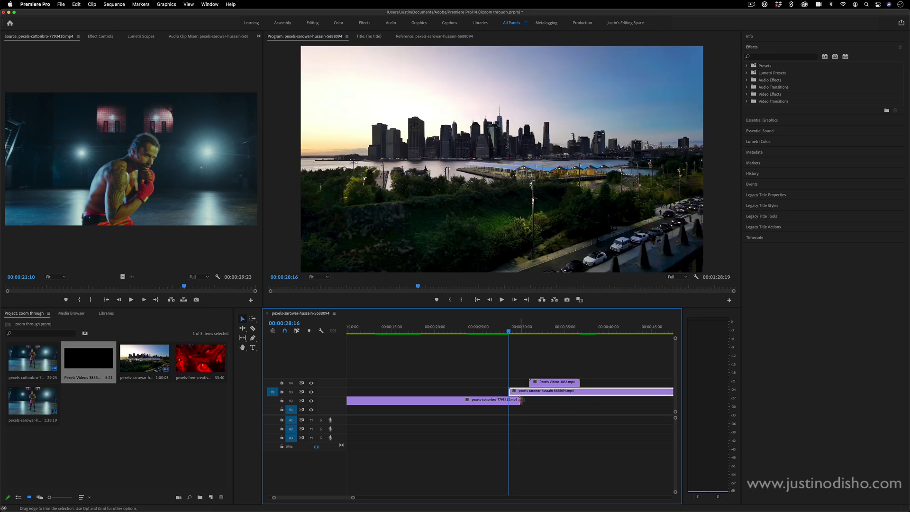
# Step: Split the skyline clip with the Razor tool at the point where the boxer clip ends
pyautogui.press('c')
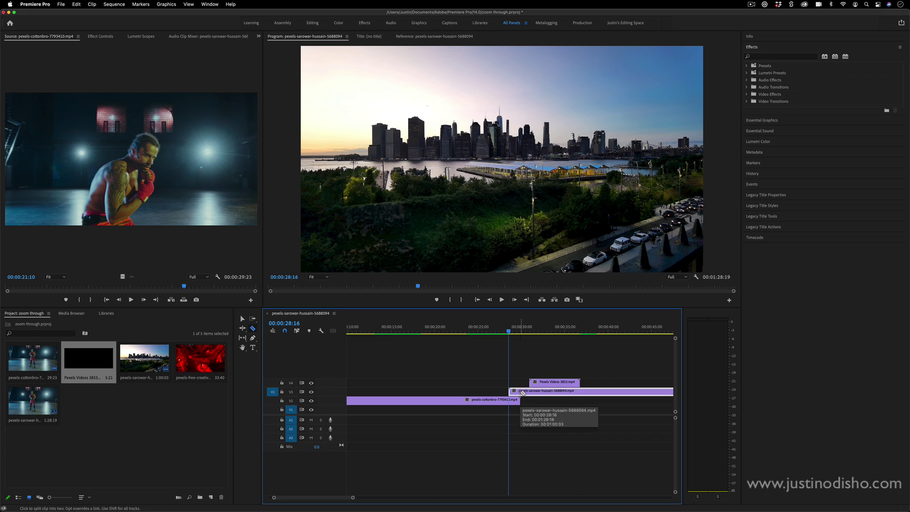
pyautogui.click(520, 392)
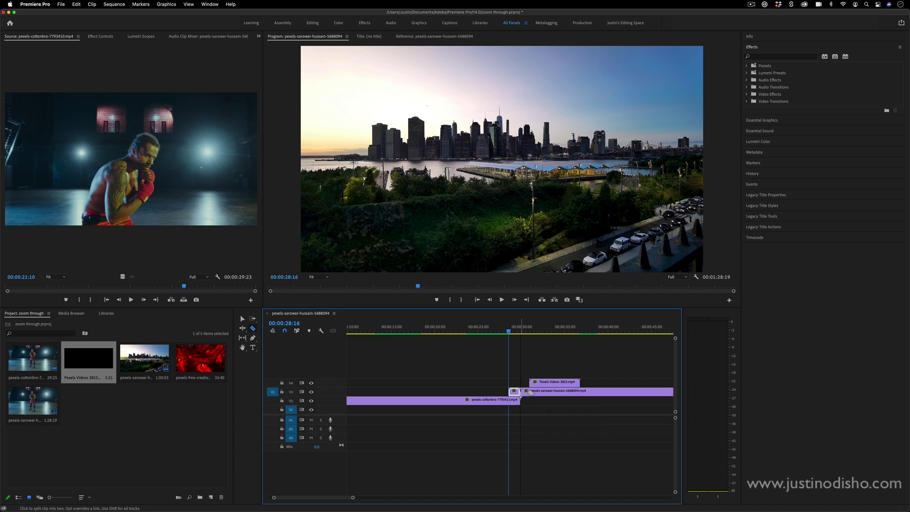
pyautogui.press('v')
# Step: Align the explosion clip on V4 with the skyline clip's start at 00:00:28:16 and trim it to the overlap's length
pyautogui.moveTo(509, 331); pyautogui.dragTo(512, 333)
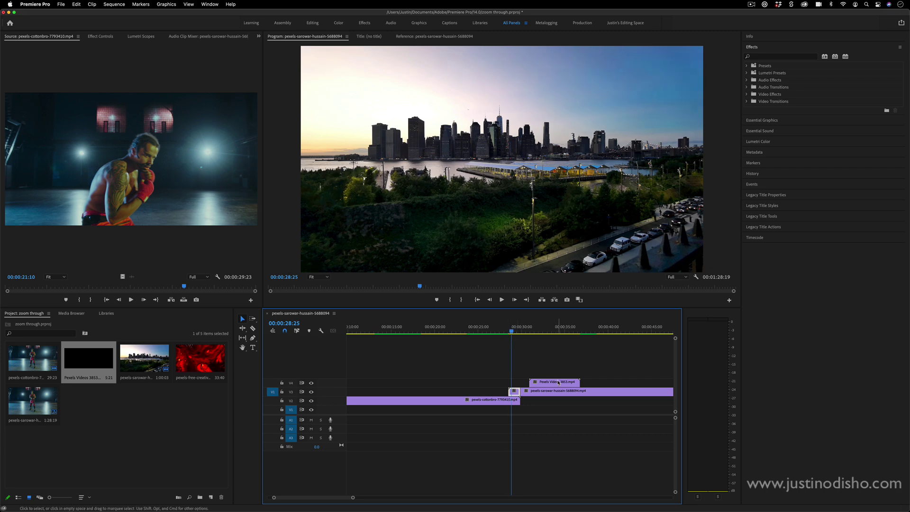
pyautogui.moveTo(555, 385); pyautogui.dragTo(535, 384)
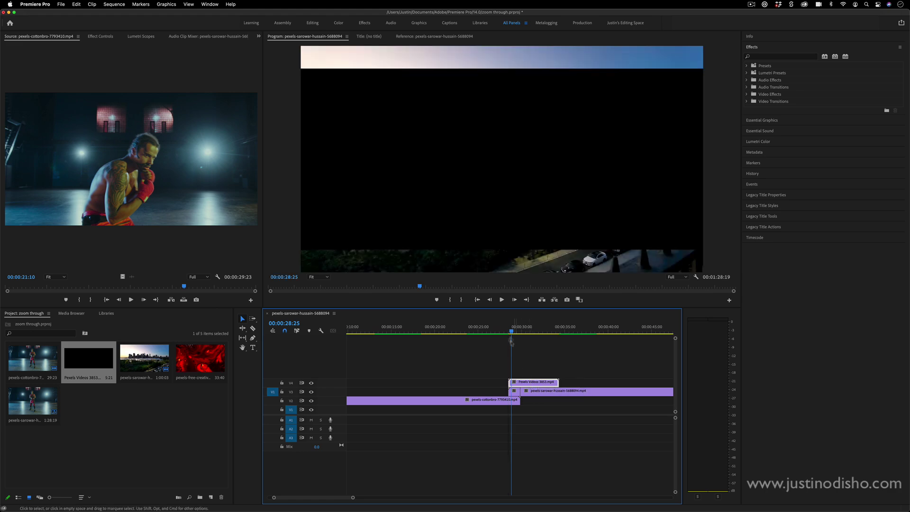
pyautogui.press('space')
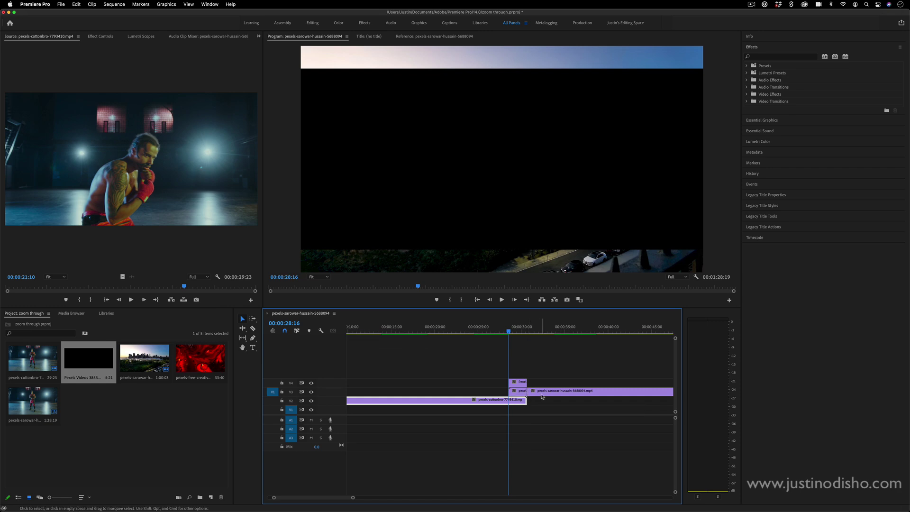
# Step: Set the explosion clip's Scale to 127 so it fills the whole frame
pyautogui.moveTo(510, 330)
pyautogui.mouseDown()
pyautogui.moveTo(532, 331)
pyautogui.moveTo(518, 332)
pyautogui.mouseUp()
pyautogui.click(521, 384)
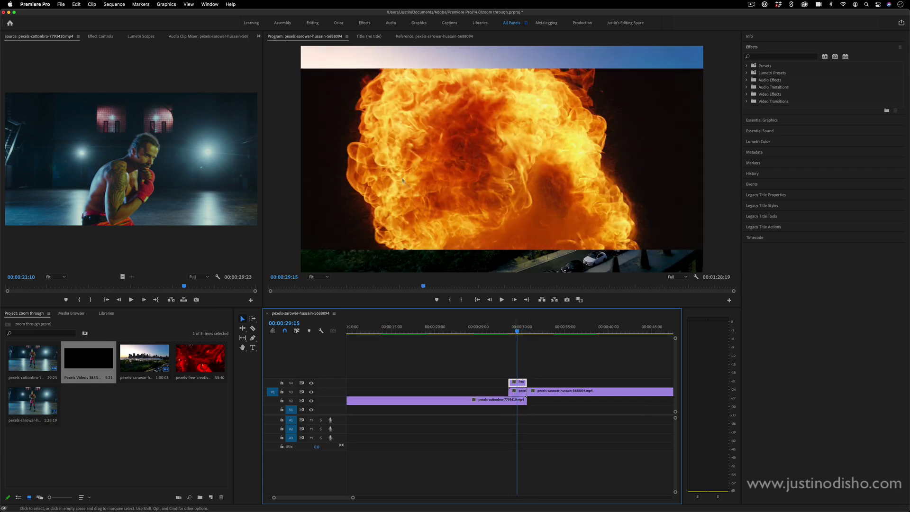
pyautogui.click(97, 37)
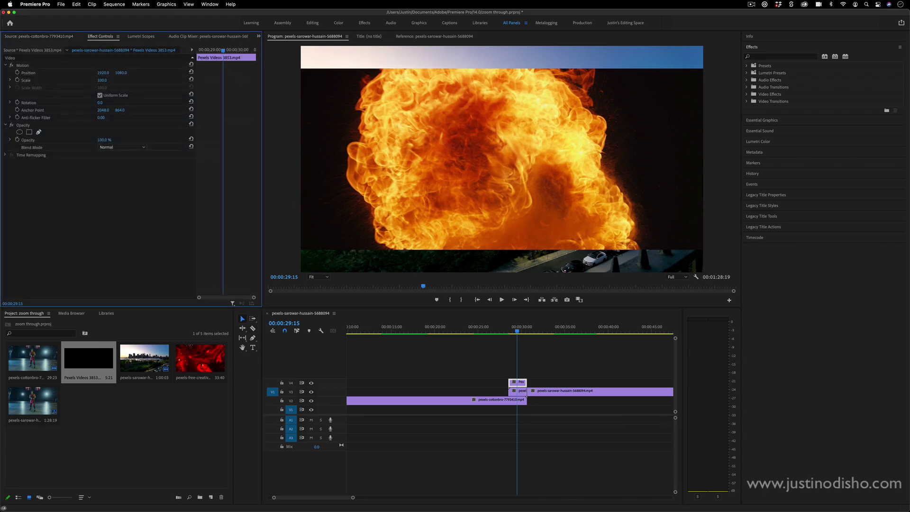
pyautogui.moveTo(103, 81); pyautogui.dragTo(107, 81)
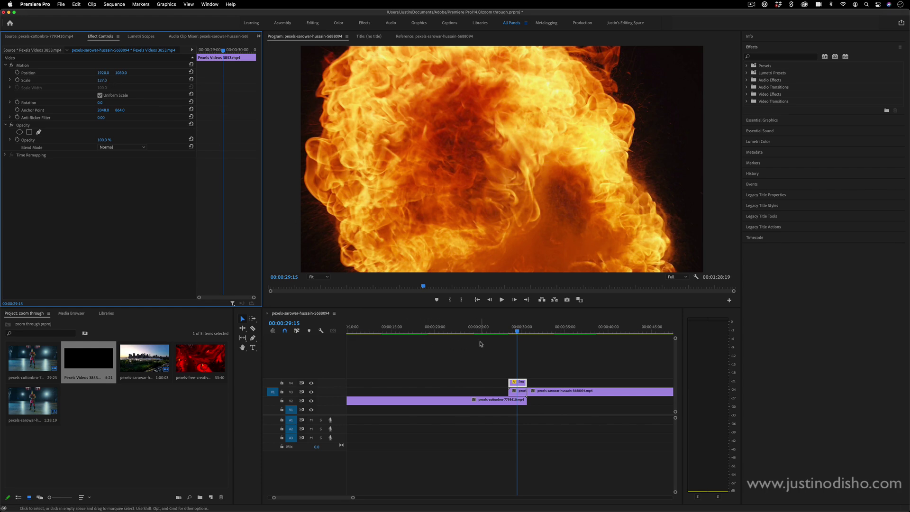
# Step: Find the Extract video effect and apply it to the explosion clip on V4
pyautogui.click(765, 58)
pyautogui.write('extract')
pyautogui.press('BackSpace')
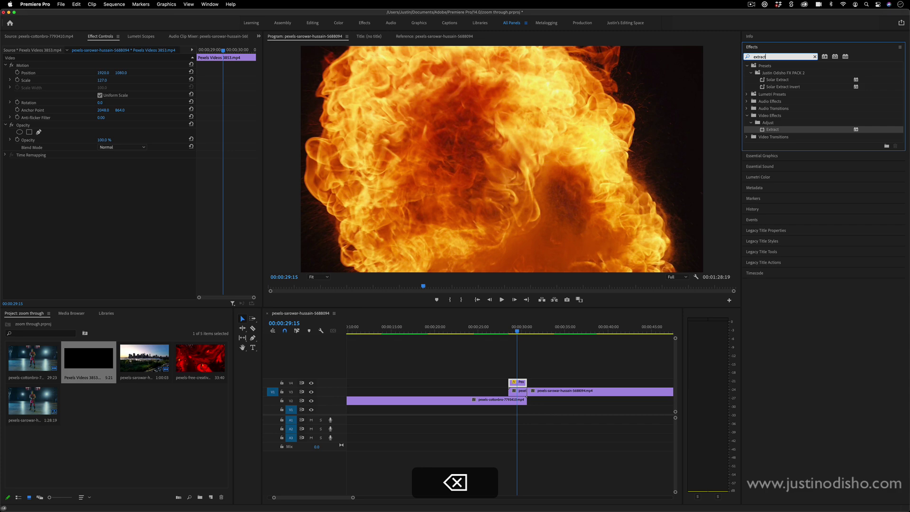
pyautogui.click(774, 131)
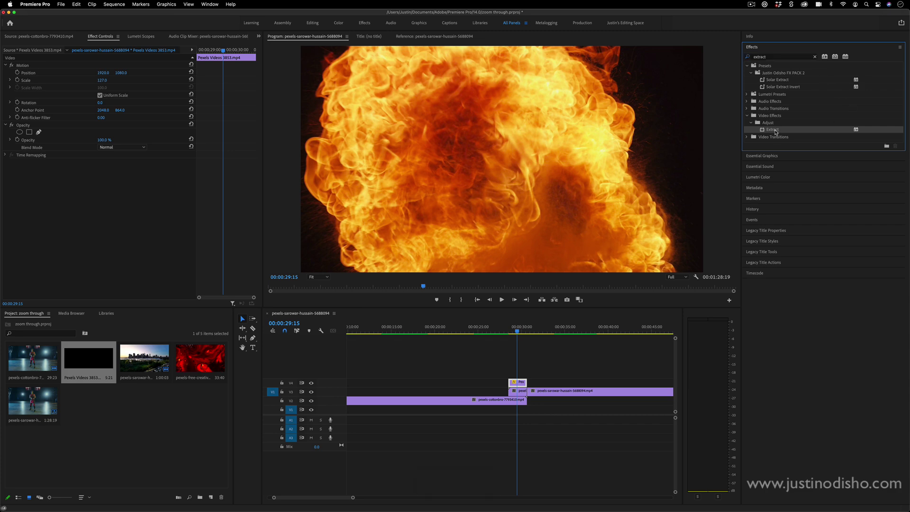
pyautogui.moveTo(780, 132); pyautogui.dragTo(517, 383)
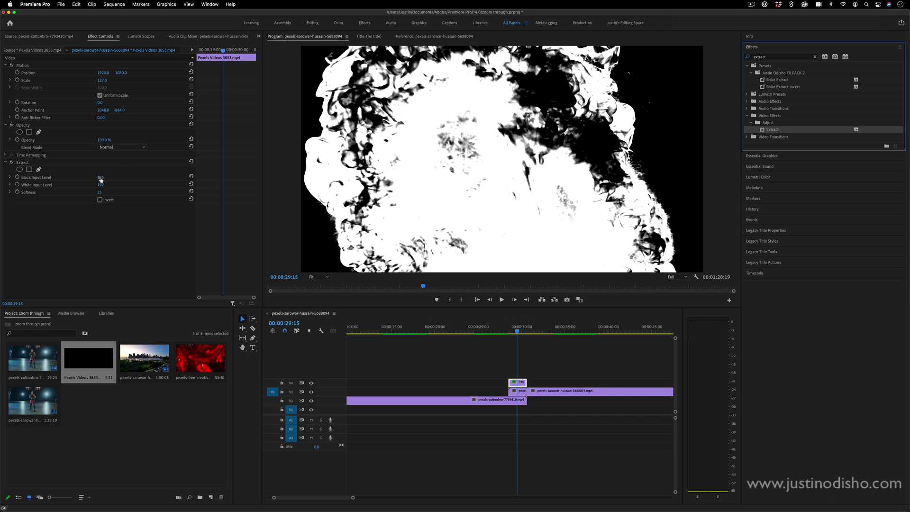
# Step: Try extreme Black and White Input Levels in Extract, and reset both levels and Softness to their defaults
pyautogui.moveTo(100, 179); pyautogui.dragTo(52, 186)
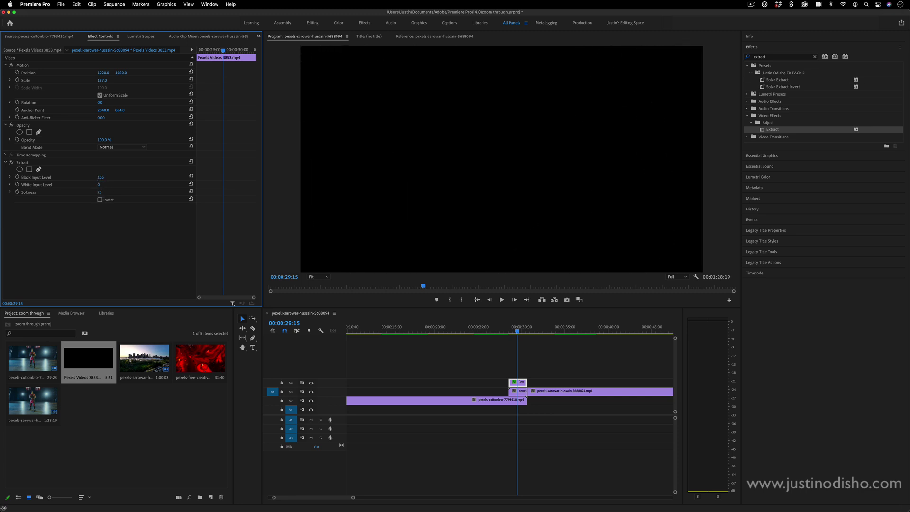
pyautogui.moveTo(100, 185); pyautogui.dragTo(142, 193)
pyautogui.click(191, 183)
pyautogui.click(190, 176)
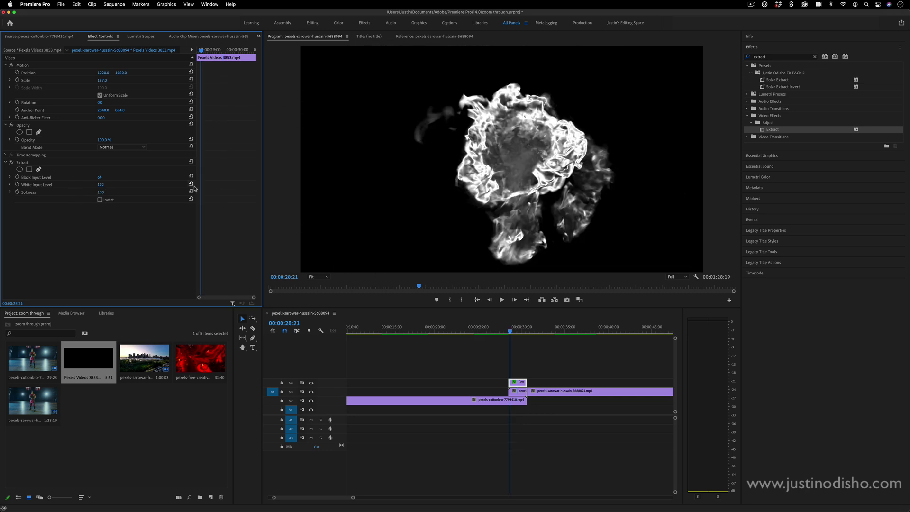
pyautogui.click(191, 191)
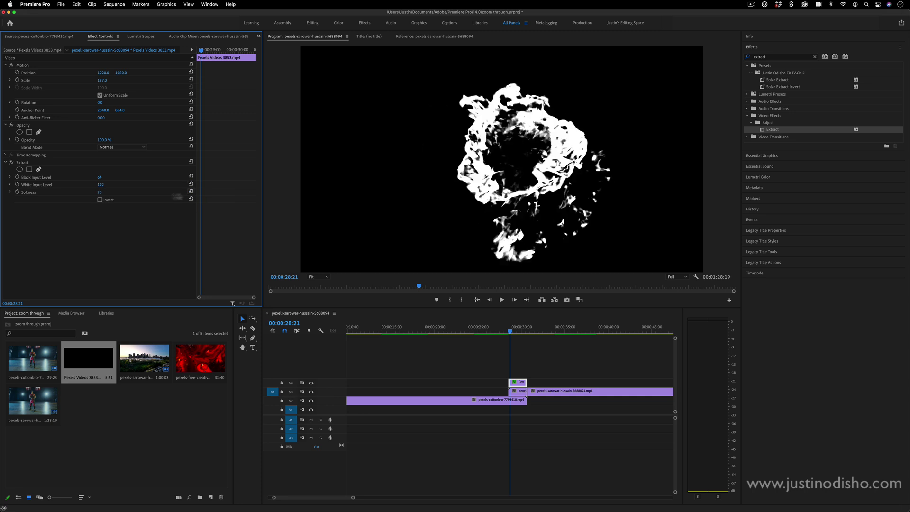
# Step: Set Extract's Softness to 100 and start keyframing Black Input Level, White Input Level and Softness at 00:00:28:16
pyautogui.moveTo(99, 193); pyautogui.dragTo(135, 192)
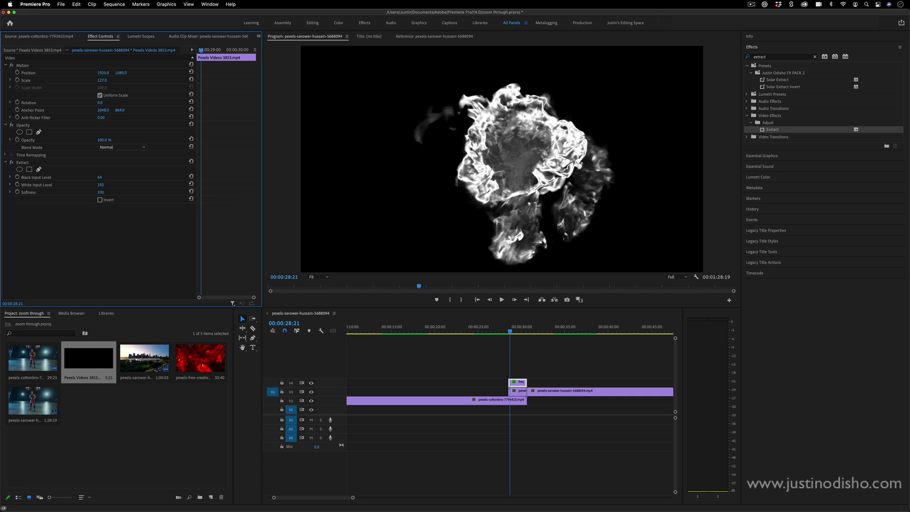
pyautogui.moveTo(202, 49)
pyautogui.mouseDown()
pyautogui.moveTo(193, 51)
pyautogui.moveTo(219, 51)
pyautogui.moveTo(198, 51)
pyautogui.mouseUp()
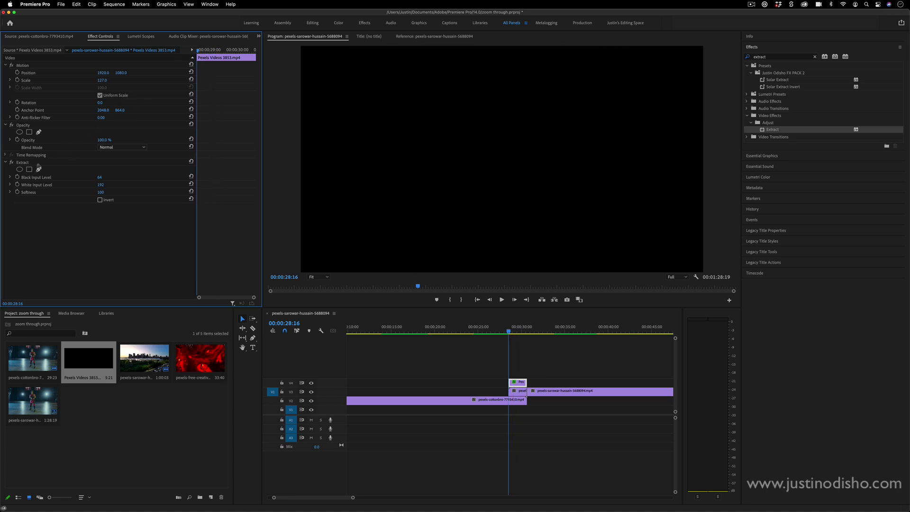
pyautogui.click(17, 177)
pyautogui.click(17, 185)
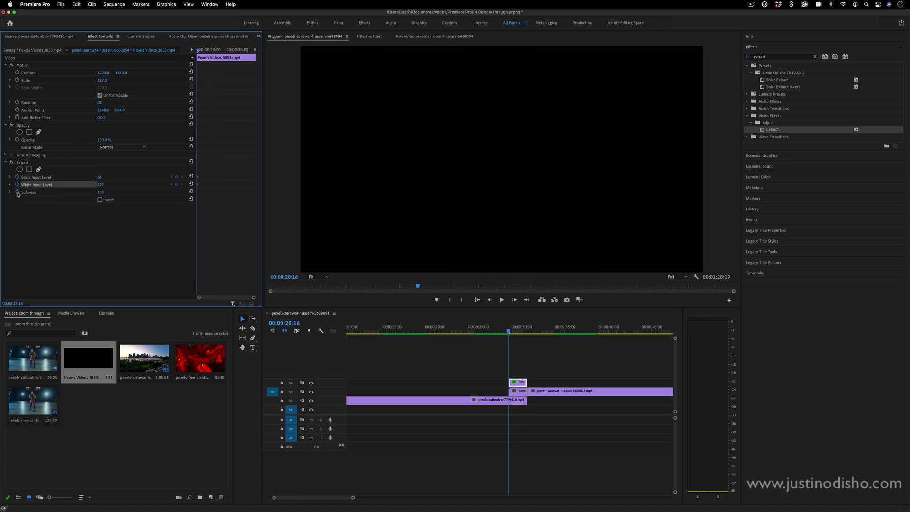
pyautogui.click(17, 192)
# Step: At 00:00:30:14, keyframe Extract's Black Input Level to 0, White Input Level to 255 and Softness to 19
pyautogui.moveTo(202, 52); pyautogui.dragTo(251, 54)
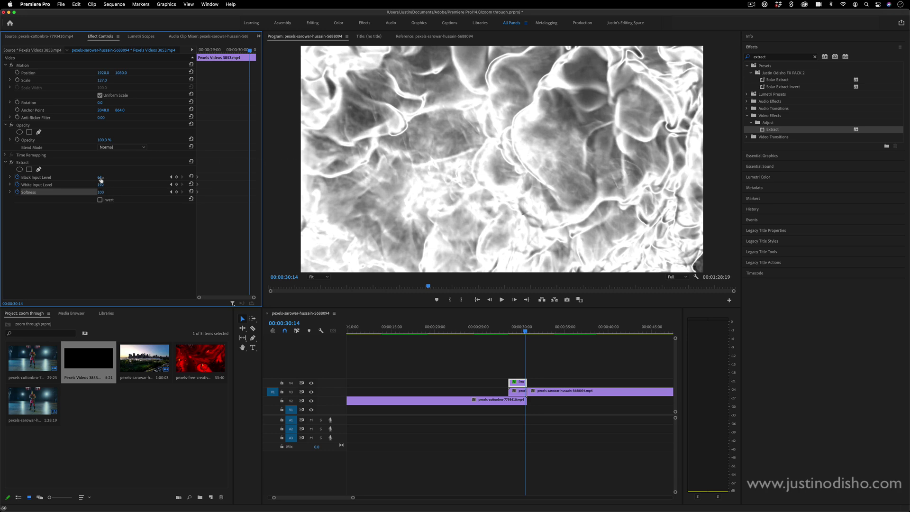
pyautogui.moveTo(101, 179); pyautogui.dragTo(79, 192)
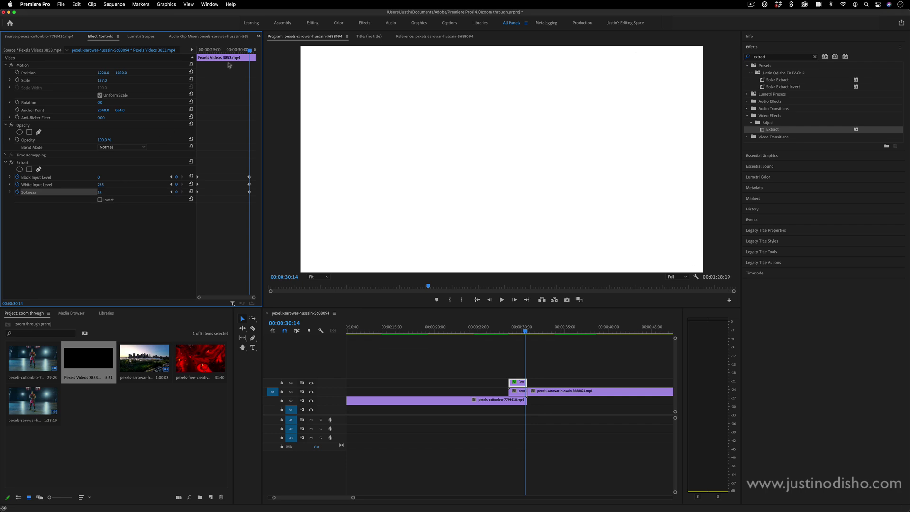
# Step: Try keyframing Black Input Level to 255 and White Input Level to 0 at 00:00:28:23, and delete those extra keyframes
pyautogui.moveTo(248, 50); pyautogui.dragTo(207, 60)
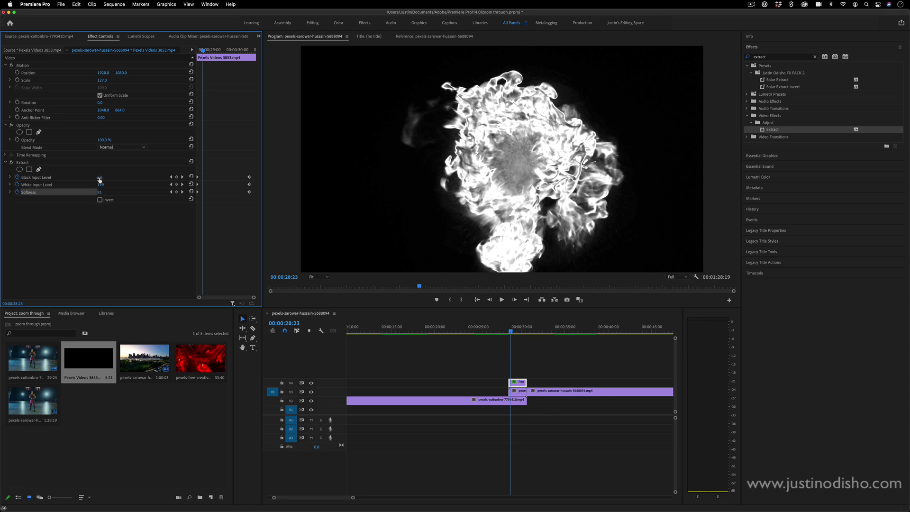
pyautogui.moveTo(99, 178); pyautogui.dragTo(170, 178)
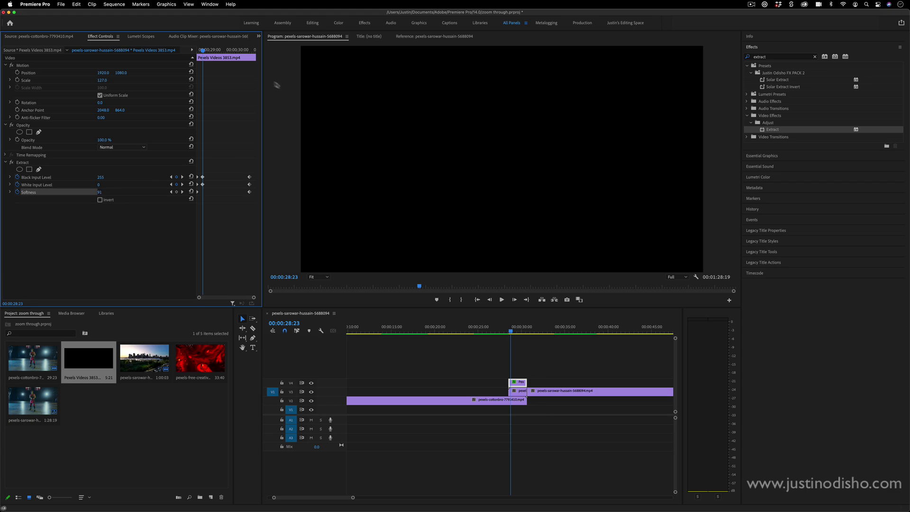
pyautogui.moveTo(203, 50)
pyautogui.mouseDown()
pyautogui.moveTo(243, 53)
pyautogui.moveTo(214, 56)
pyautogui.mouseUp()
pyautogui.moveTo(217, 164); pyautogui.dragTo(202, 188)
pyautogui.press('BackSpace')
# Step: Turn on Invert for the Extract effect while viewing the explosion at 00:00:28:22
pyautogui.moveTo(221, 50)
pyautogui.mouseDown()
pyautogui.moveTo(190, 52)
pyautogui.moveTo(204, 51)
pyautogui.mouseUp()
pyautogui.click(100, 199)
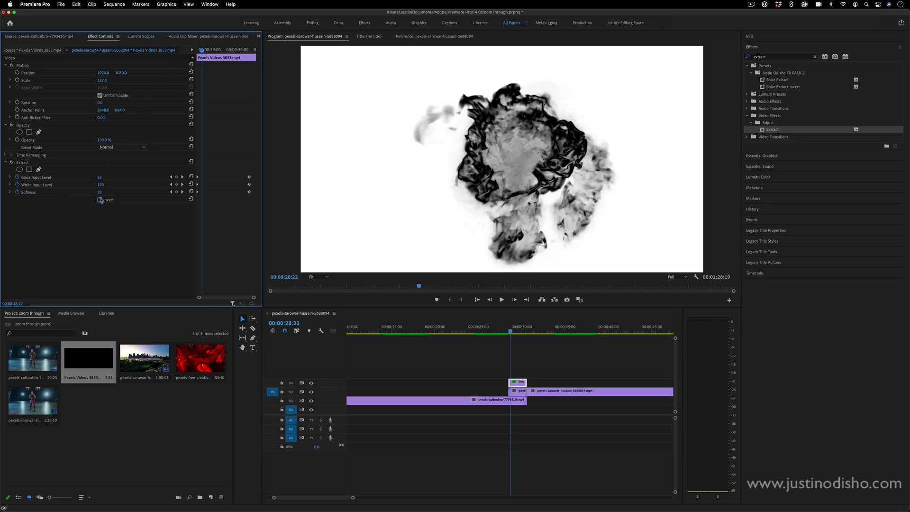
# Step: Turn off Invert for the explosion clip's Extract effect and return the playhead to 00:00:28:16
pyautogui.click(204, 50)
pyautogui.moveTo(204, 50)
pyautogui.mouseDown()
pyautogui.moveTo(230, 50)
pyautogui.moveTo(198, 49)
pyautogui.mouseUp()
pyautogui.click(100, 199)
pyautogui.click(207, 50)
# Step: Find the Track Matte Key effect and apply it to the short skyline segment on V3 beneath the explosion clip
pyautogui.click(516, 393)
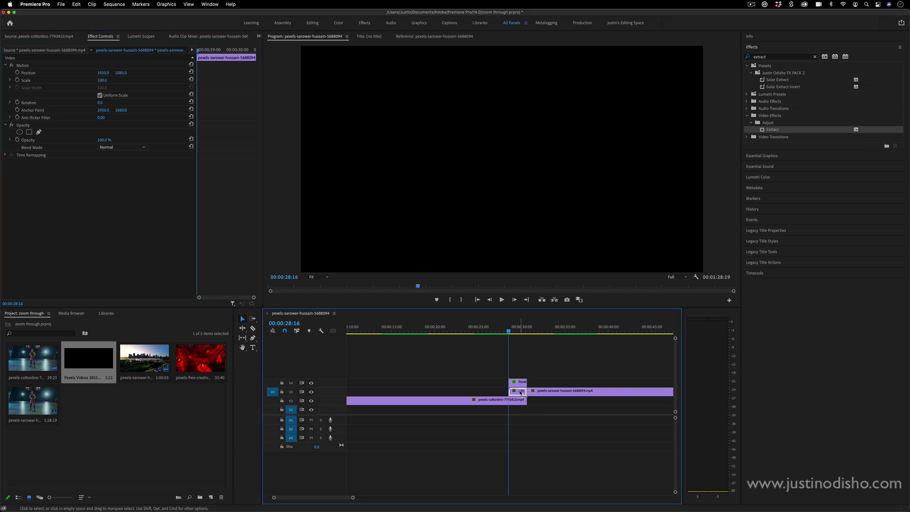
pyautogui.click(517, 381)
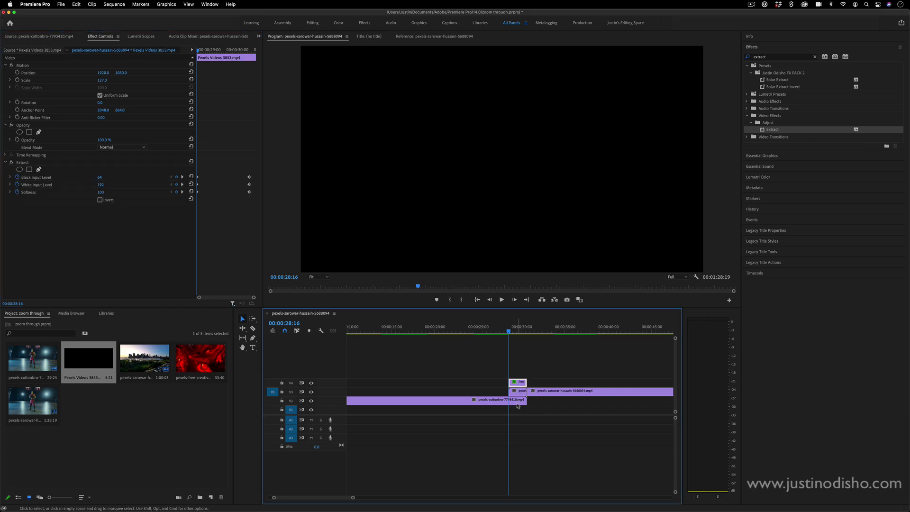
pyautogui.click(518, 391)
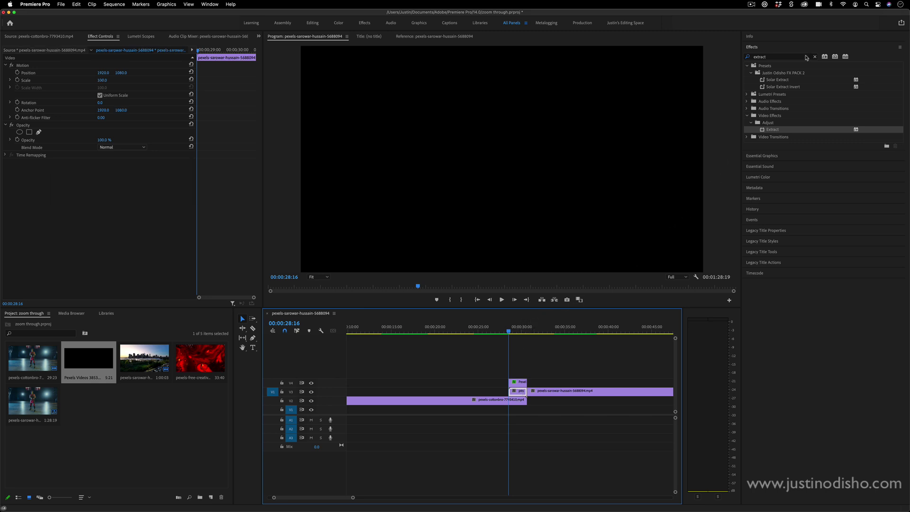
pyautogui.click(805, 56)
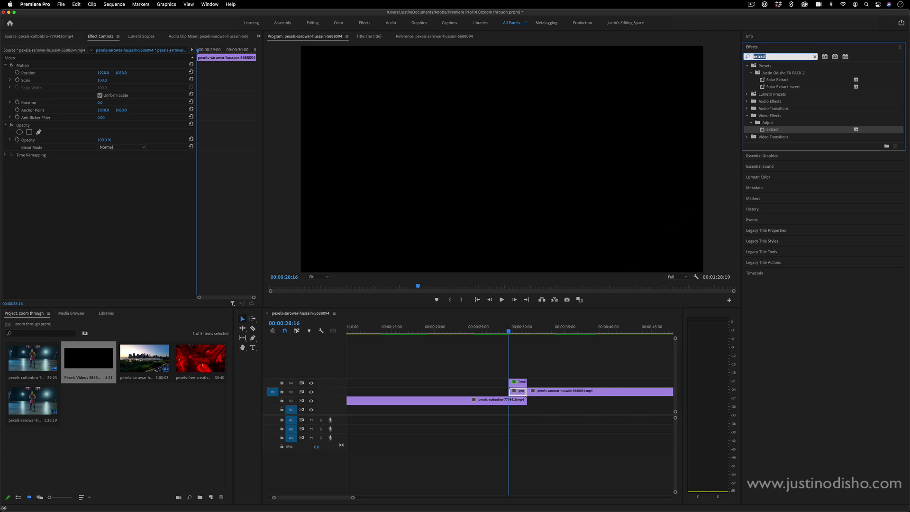
pyautogui.press('BackSpace')
pyautogui.write('track')
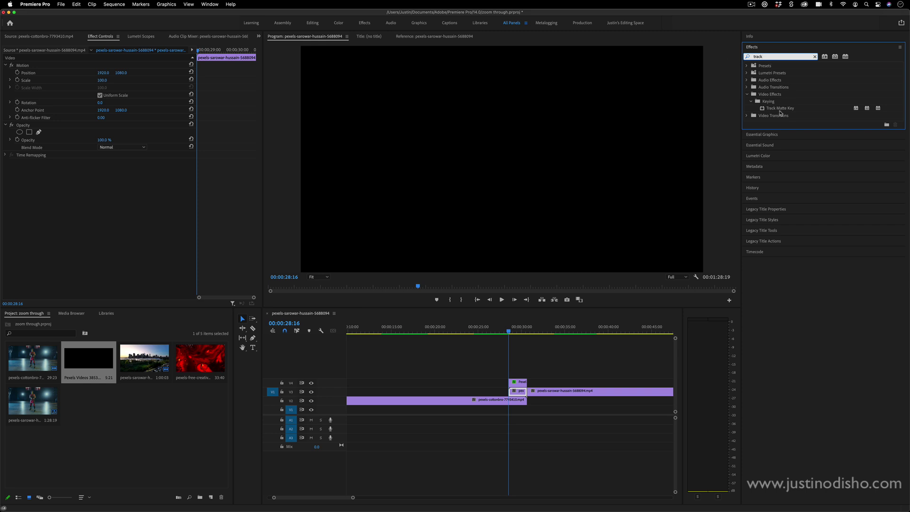
pyautogui.click(783, 109)
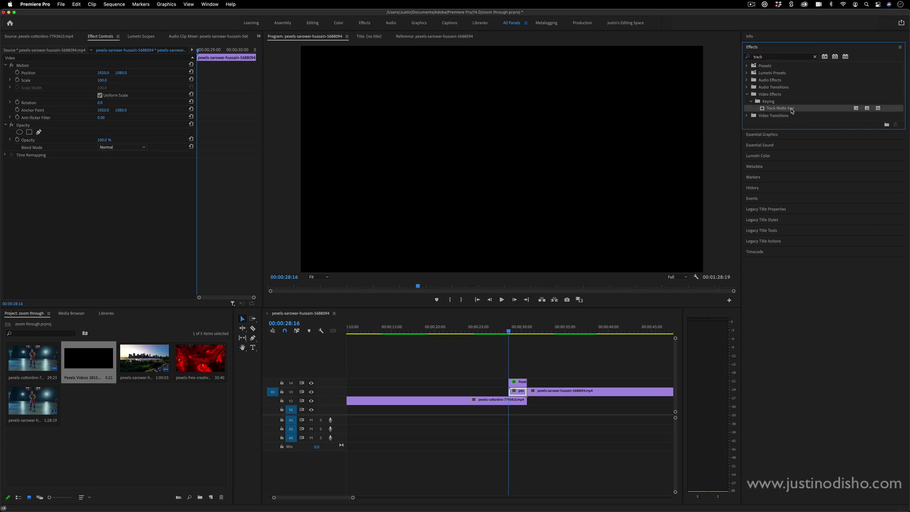
pyautogui.moveTo(791, 111); pyautogui.dragTo(518, 395)
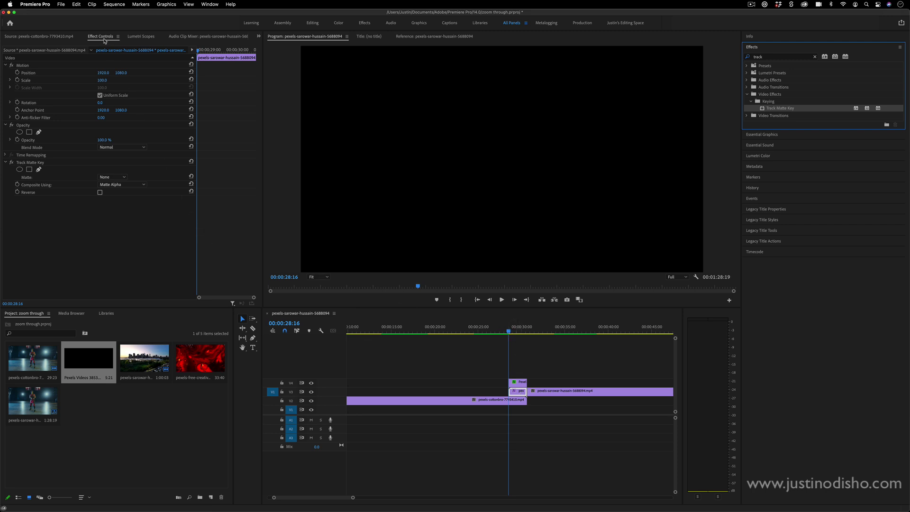
# Step: Set Track Matte Key's Matte to Video 4 and Composite Using to Matte Luma, and scrub through the transition
pyautogui.click(40, 163)
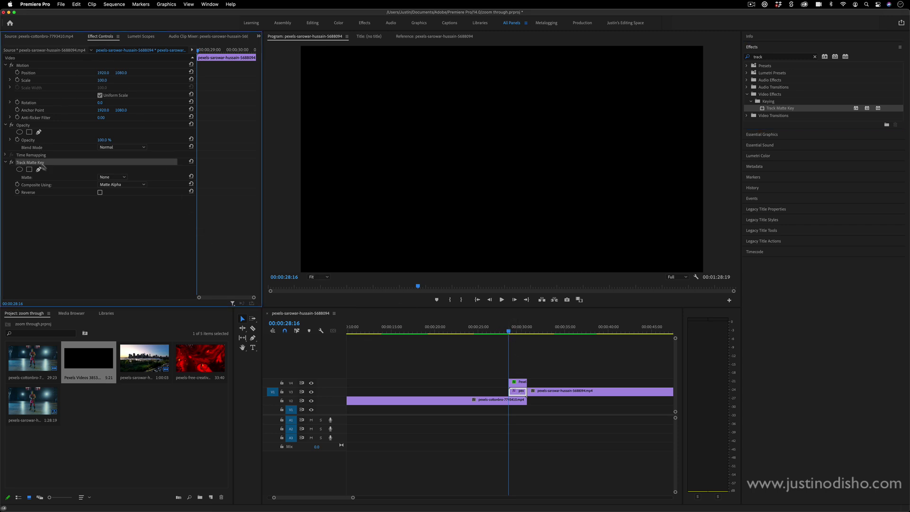
pyautogui.click(118, 179)
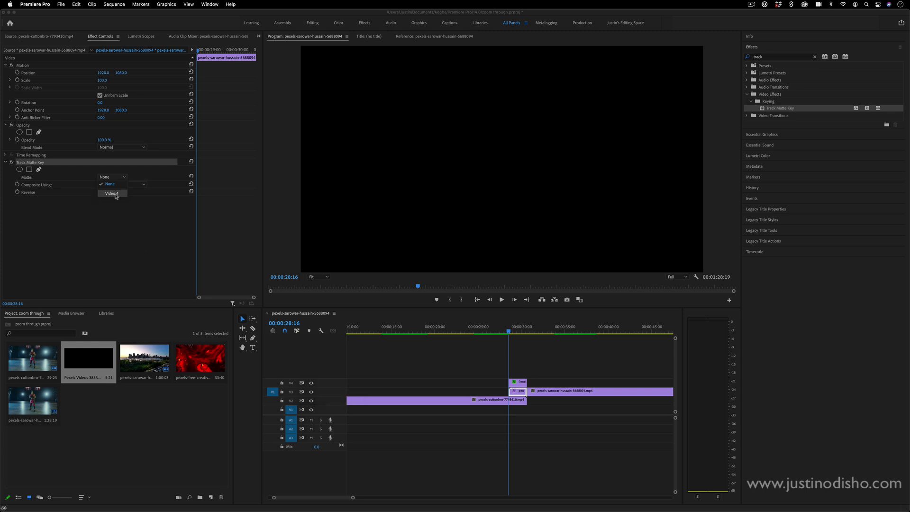
pyautogui.click(112, 193)
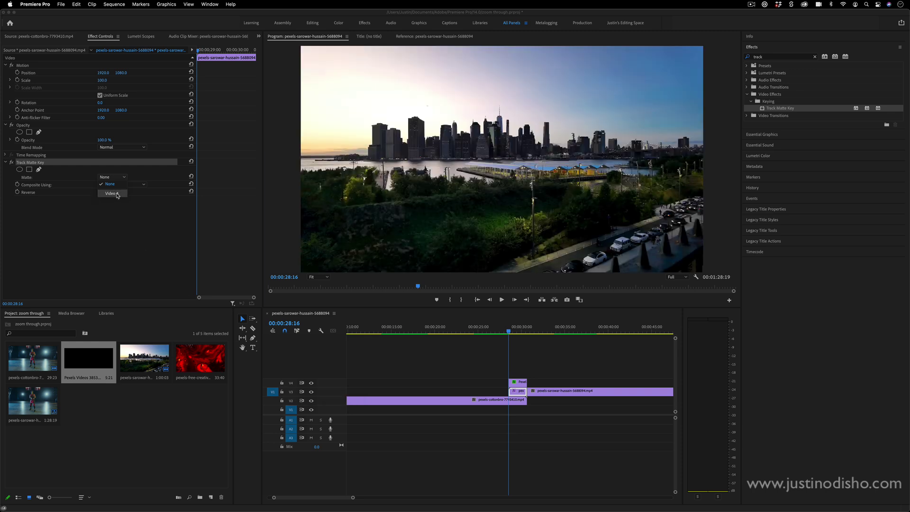
pyautogui.click(119, 184)
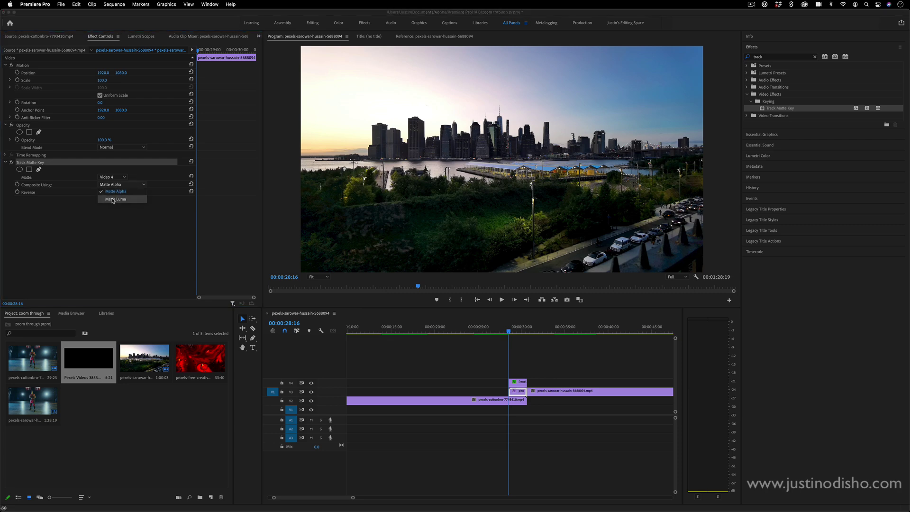
pyautogui.click(112, 199)
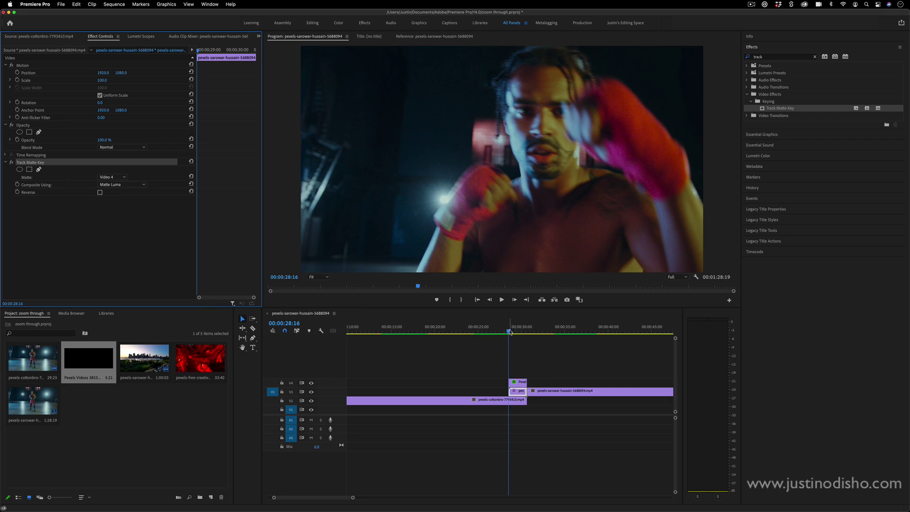
pyautogui.moveTo(510, 332)
pyautogui.mouseDown()
pyautogui.moveTo(525, 333)
pyautogui.moveTo(508, 333)
pyautogui.mouseUp()
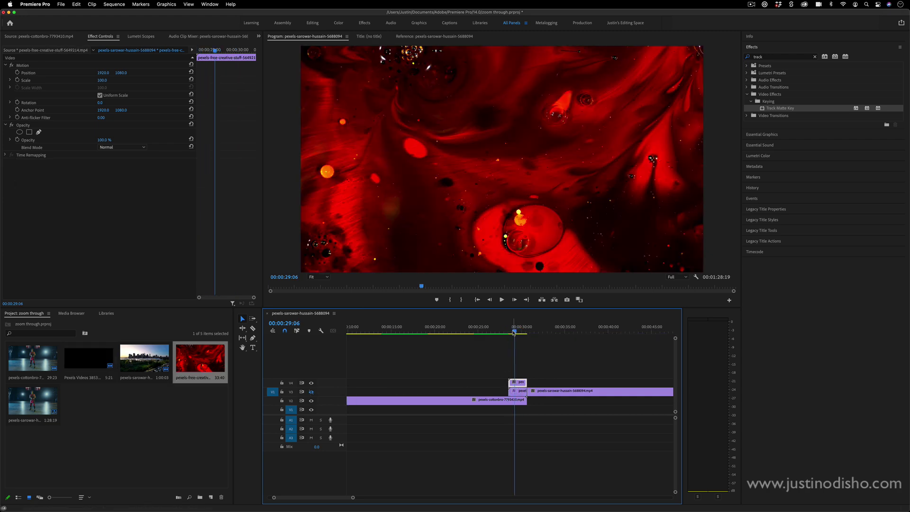
# Step: Find the Extract effect and apply it to the red ink clip on V4
pyautogui.moveTo(514, 332); pyautogui.dragTo(517, 333)
pyautogui.click(814, 56)
pyautogui.write('extrac')
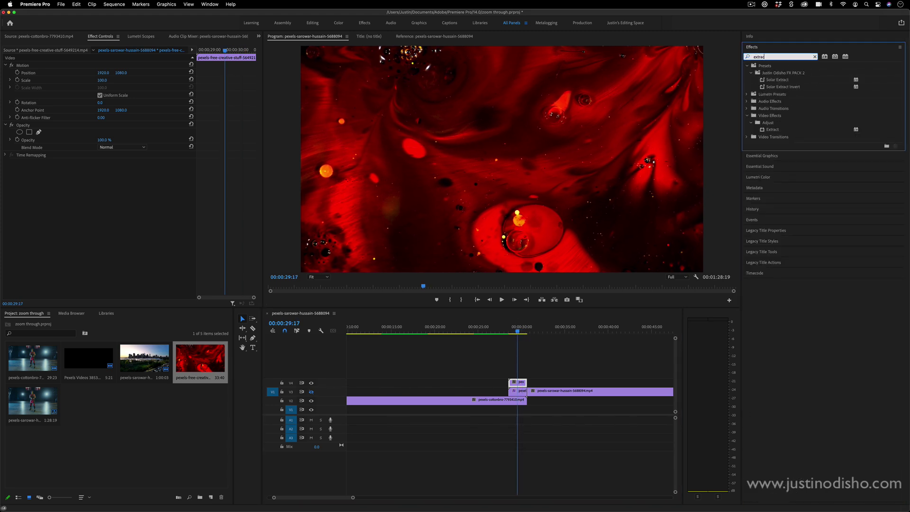
pyautogui.moveTo(772, 129); pyautogui.dragTo(517, 382)
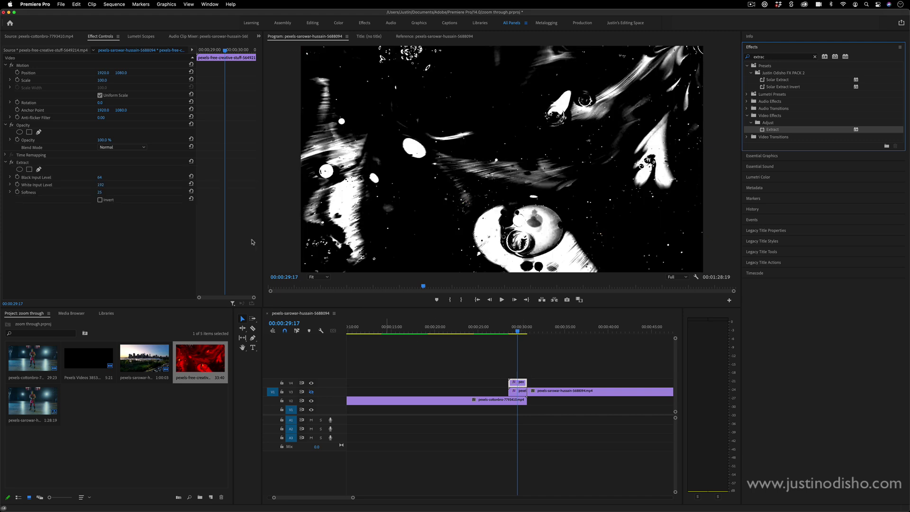
# Step: At 00:00:28:16, start keyframing Extract's Black Input Level, White Input Level and Softness, with Black Input Level set to 255
pyautogui.click(162, 51)
pyautogui.hotkey('shift', 'Left')
pyautogui.hotkey('shift', 'Left')
pyautogui.hotkey('shift', 'Left')
pyautogui.click(18, 177)
pyautogui.click(17, 184)
pyautogui.click(17, 192)
pyautogui.moveTo(100, 179); pyautogui.dragTo(142, 180)
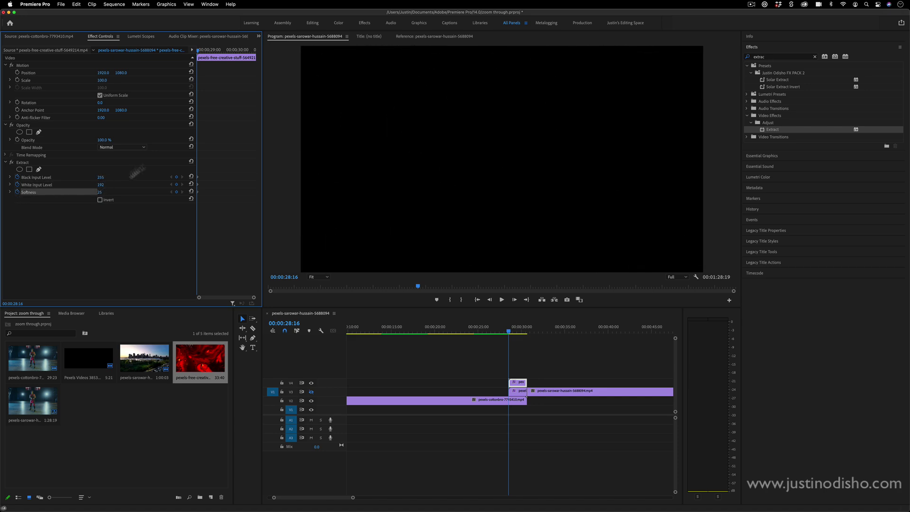
# Step: At 00:00:30:13, keyframe Extract's Black Input Level to 0, White Input Level to 255 and Softness to 0
pyautogui.moveTo(198, 50); pyautogui.dragTo(248, 51)
pyautogui.moveTo(100, 177); pyautogui.dragTo(19, 177)
pyautogui.moveTo(101, 186); pyautogui.dragTo(80, 192)
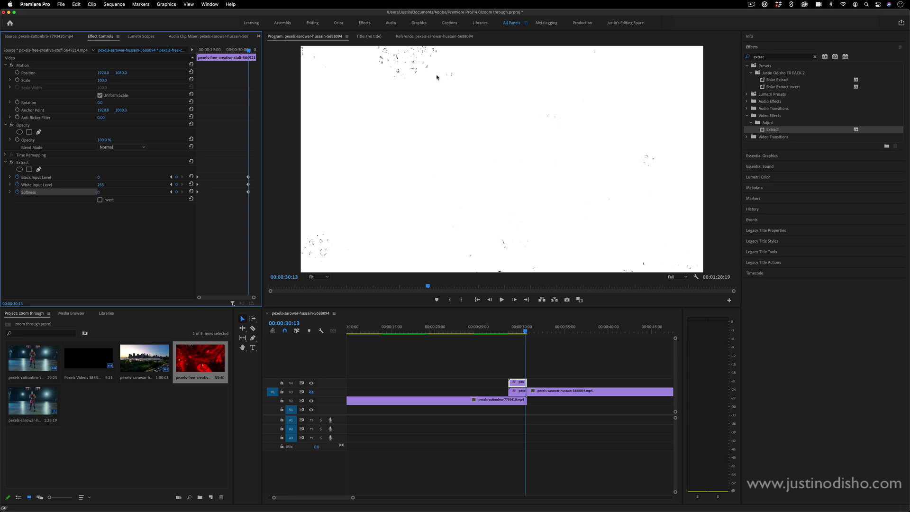
# Step: Clear the effects search and apply the Levels effect from the Adjust group to the red ink clip
pyautogui.click(788, 57)
pyautogui.press('super+a')
pyautogui.press('BackSpace')
pyautogui.press('Left')
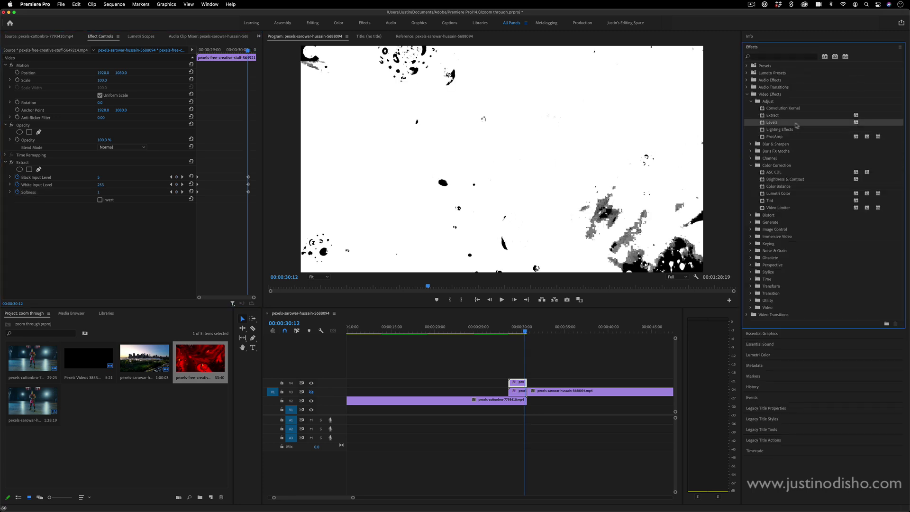
pyautogui.moveTo(785, 124); pyautogui.dragTo(517, 382)
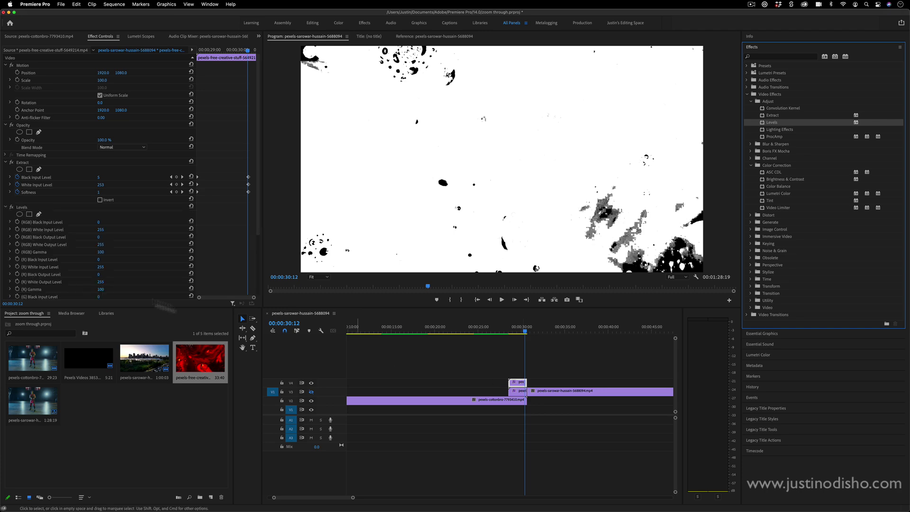
# Step: Keyframe Levels' (RGB) Black Output Level at 0 at 00:00:30:07, raise it at 00:00:30:13, and scrub back to 00:00:30:00
pyautogui.scroll(-4, 114, 232)
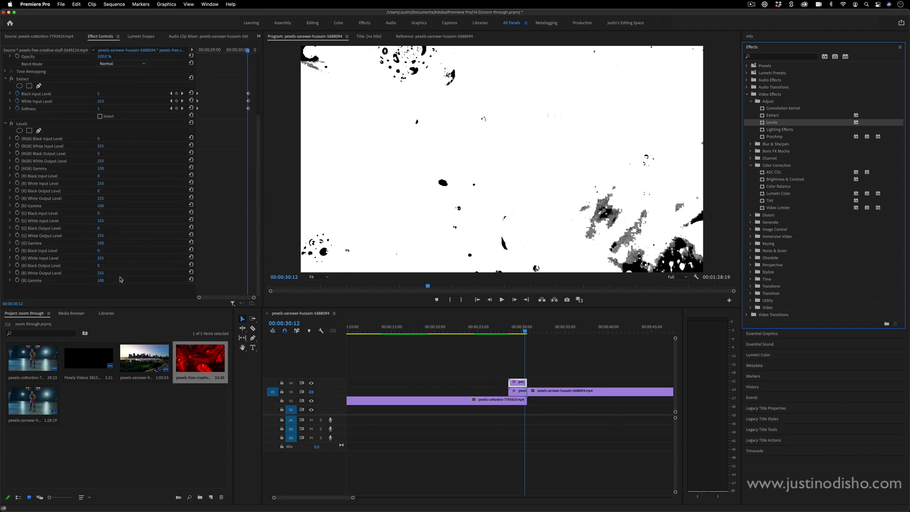
pyautogui.click(243, 60)
pyautogui.scroll(4, 114, 190)
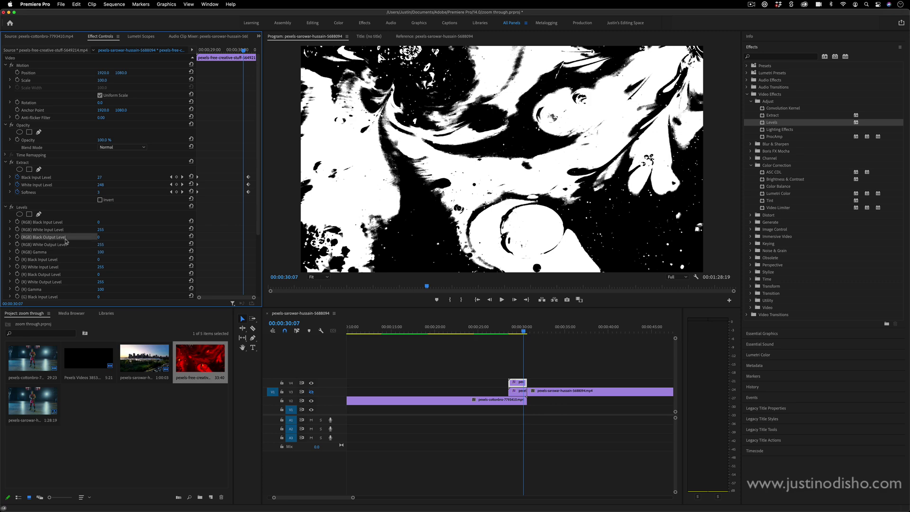
pyautogui.click(17, 237)
pyautogui.moveTo(243, 50); pyautogui.dragTo(250, 51)
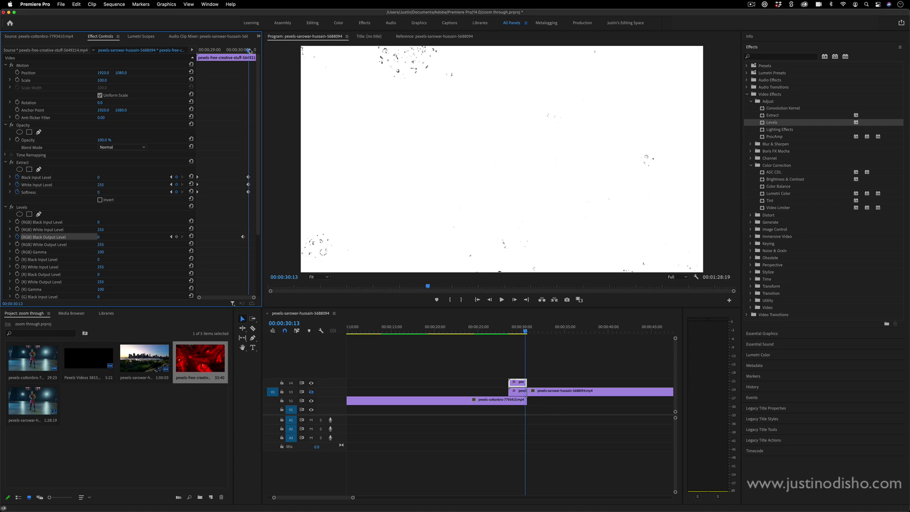
pyautogui.moveTo(98, 237); pyautogui.dragTo(102, 237)
pyautogui.moveTo(244, 50); pyautogui.dragTo(237, 51)
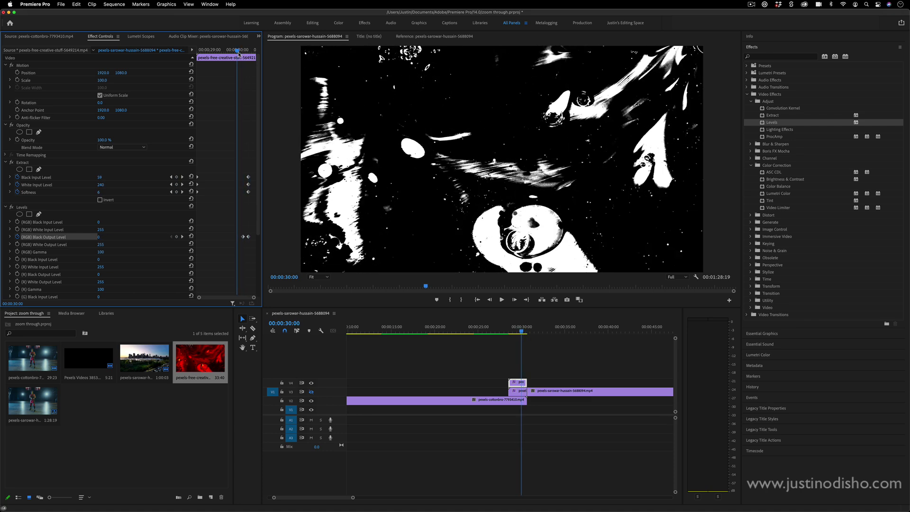
# Step: Choose Video 4 as the skyline segment's Track Matte Key matte, turn V3's output back on, and scrub through to preview the transition
pyautogui.click(515, 393)
pyautogui.click(112, 177)
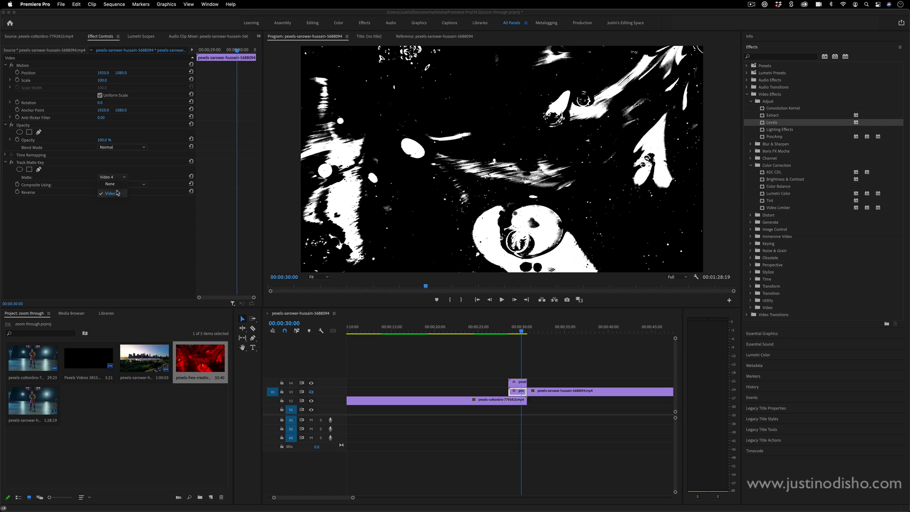
pyautogui.click(117, 194)
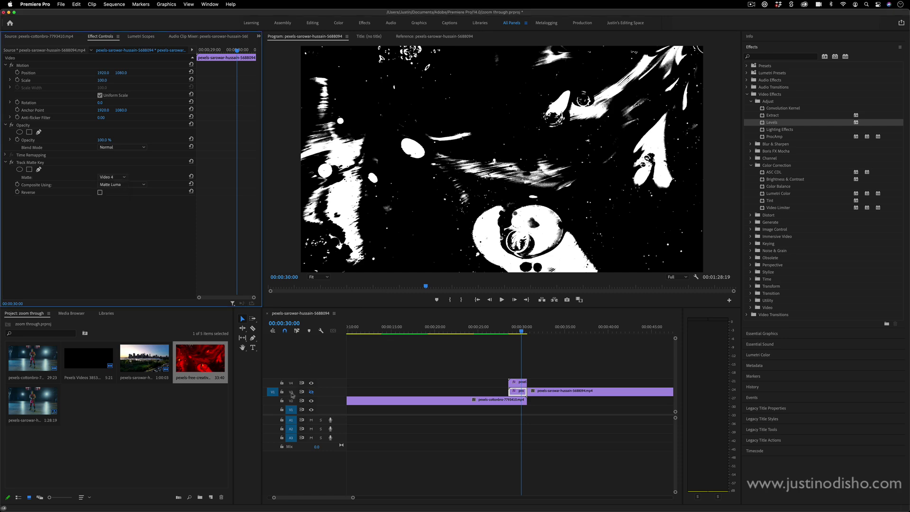
pyautogui.click(311, 392)
pyautogui.moveTo(521, 330); pyautogui.dragTo(505, 332)
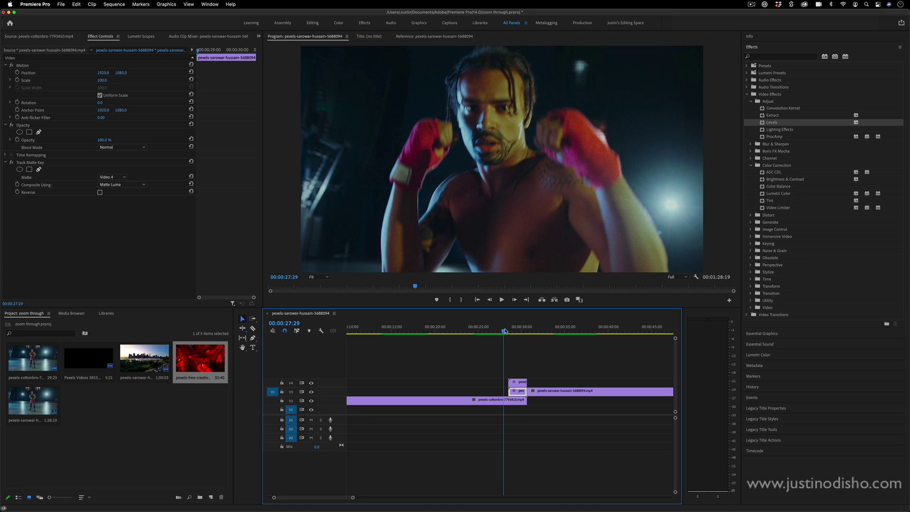